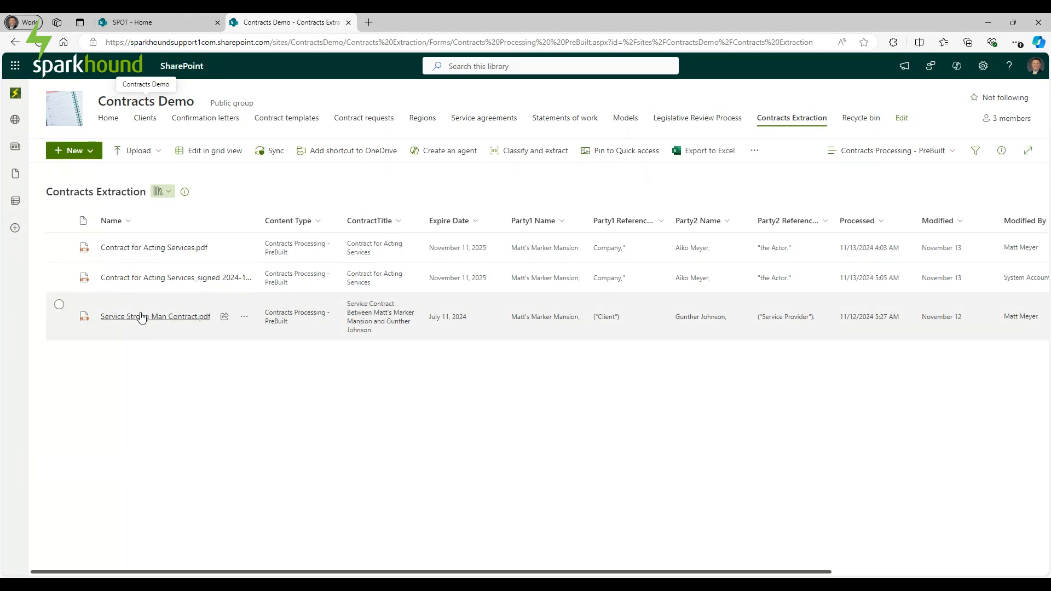
Preview Service Strong Man Contract.pdf and scroll to the Signatures block on page 2.
left_click(137, 318)
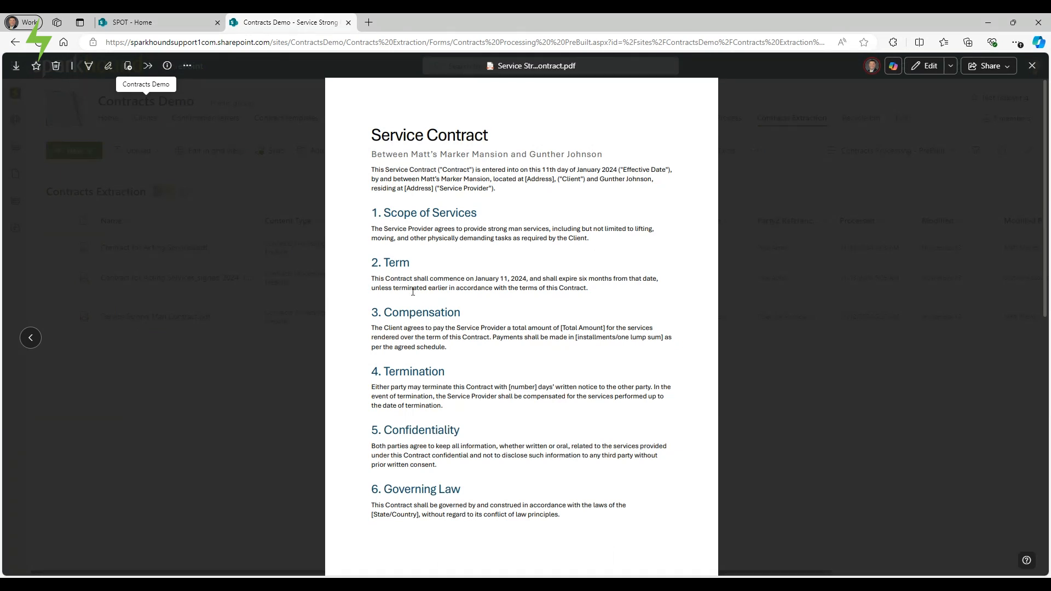
scroll(416, 300, "down", 6)
scroll(417, 299, "down", 2)
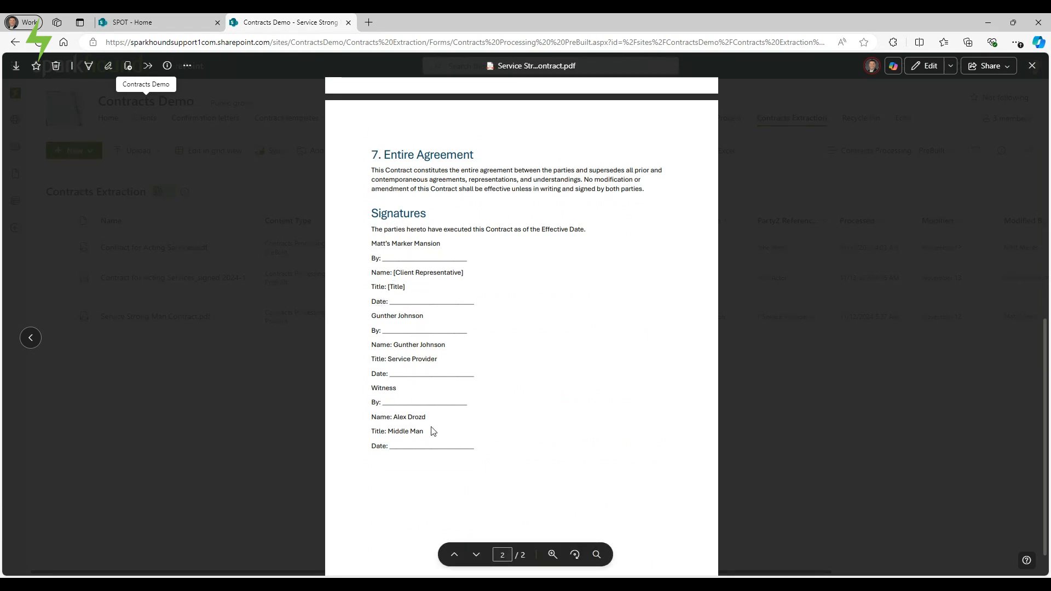
scroll(439, 431, "up", 5)
scroll(432, 432, "down", 4)
scroll(431, 430, "down", 1)
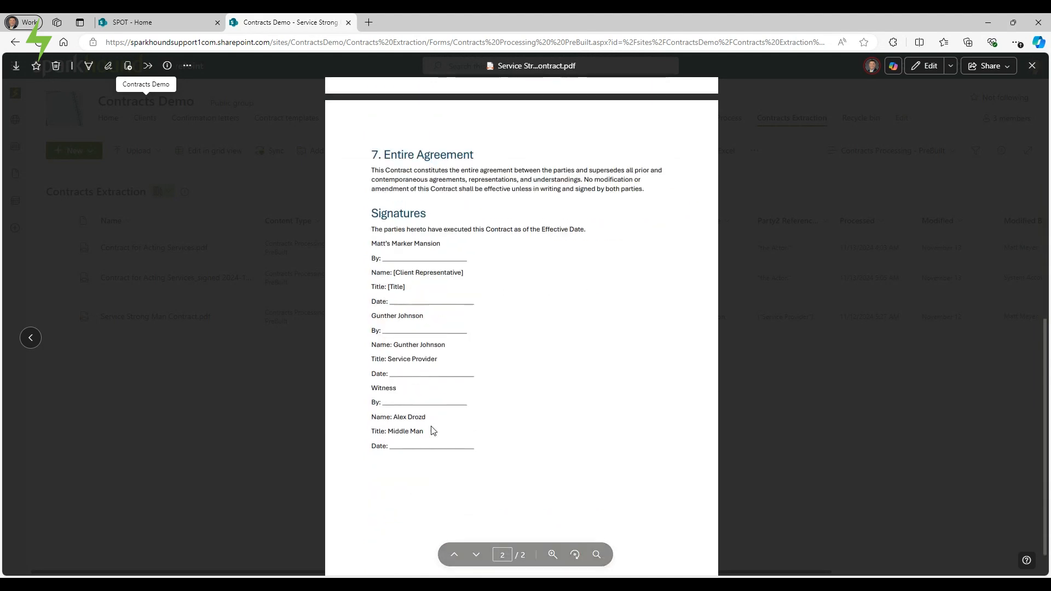
Start an eSignature request and add two colleagues plus one external email address as signers.
left_click(109, 72)
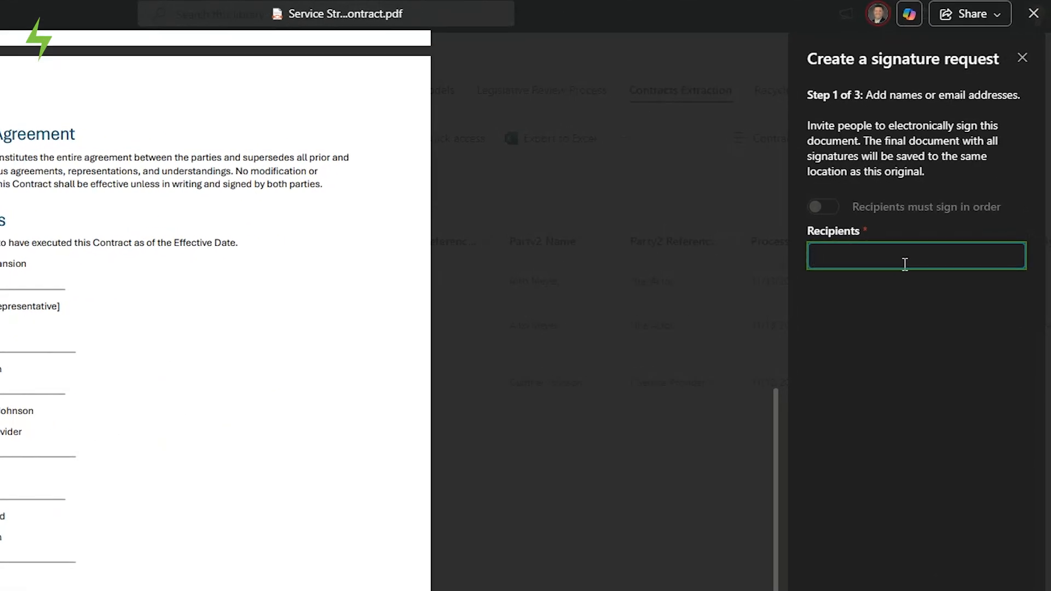
type("matt")
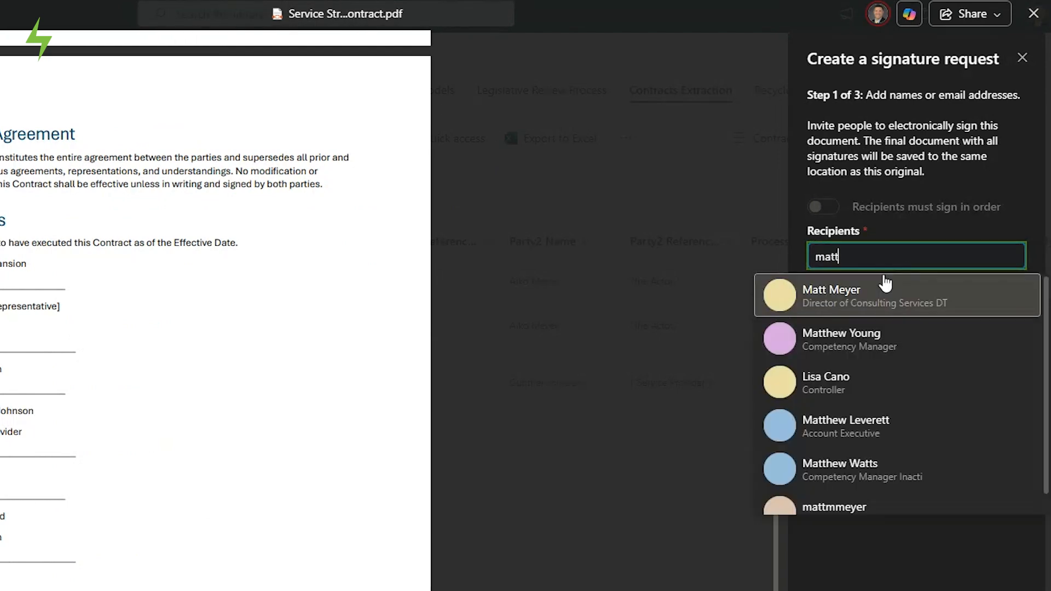
left_click(863, 295)
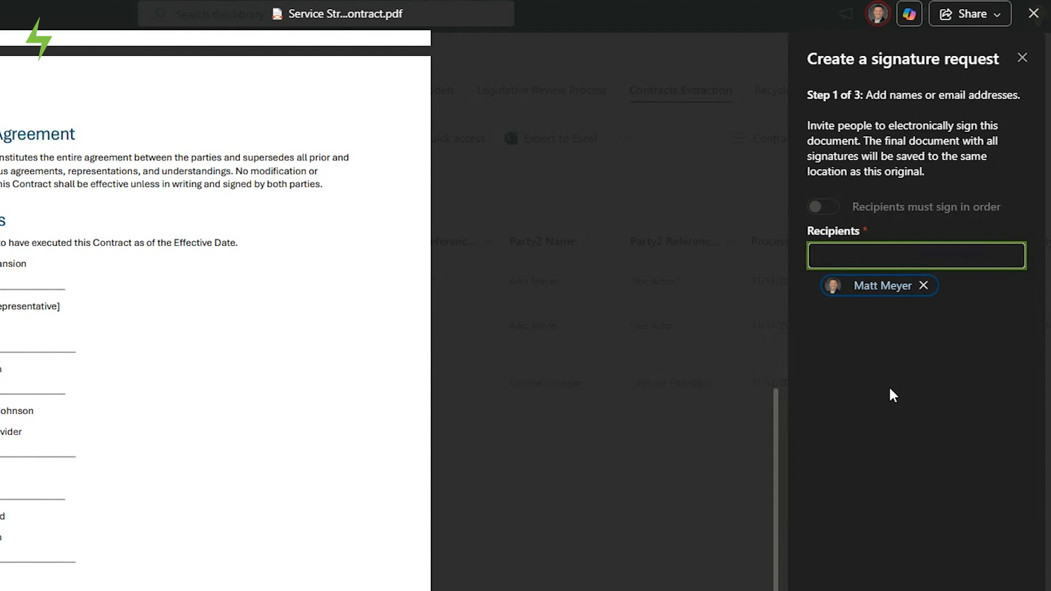
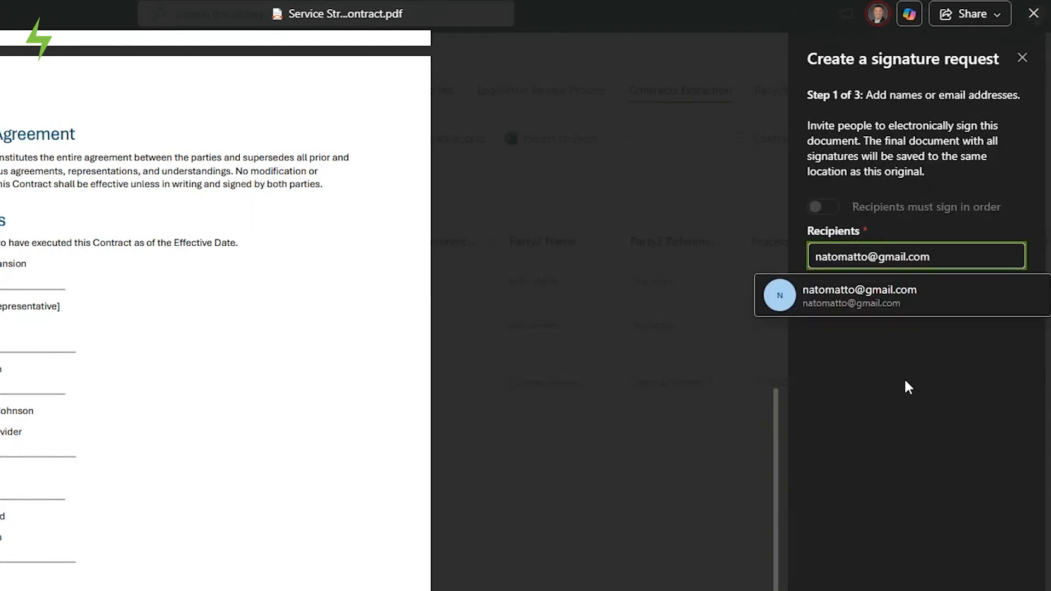
left_click(881, 298)
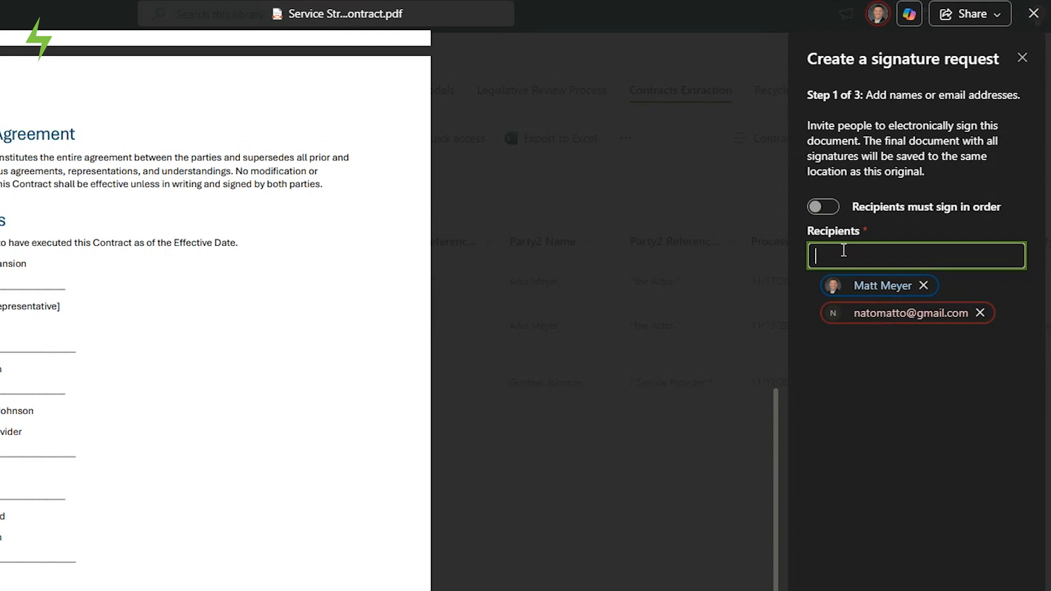
type("alex")
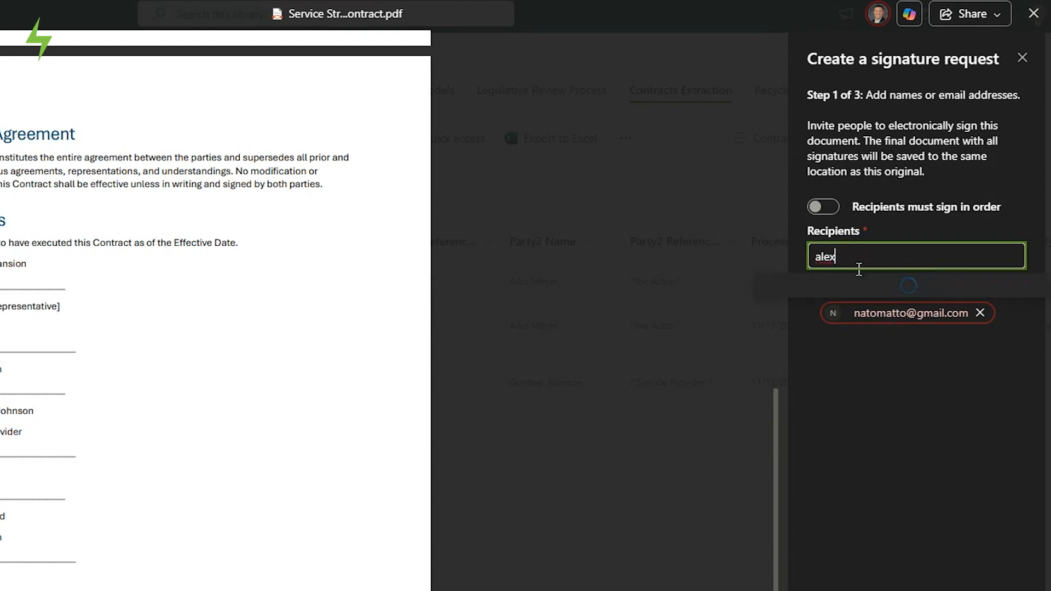
left_click(854, 293)
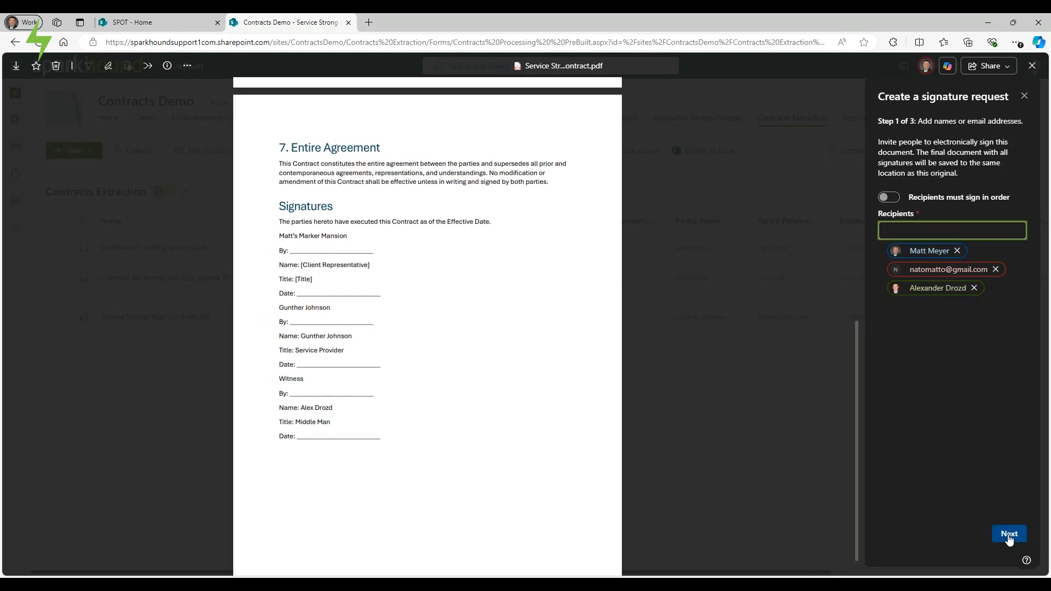
Place the three signers' Initials fields side by side in section 3.
left_click(1010, 536)
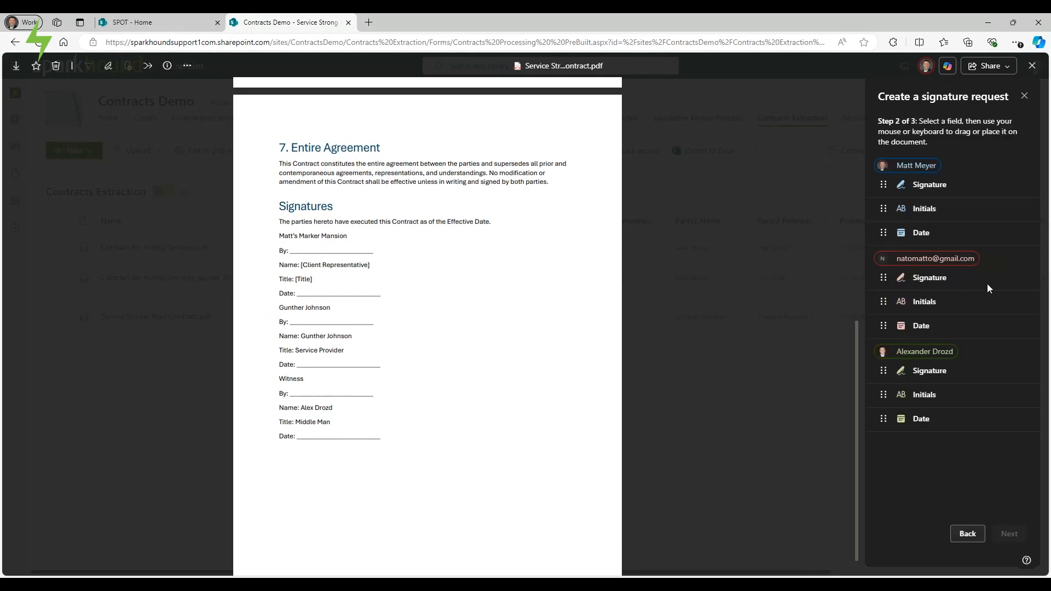
scroll(424, 317, "up", 10)
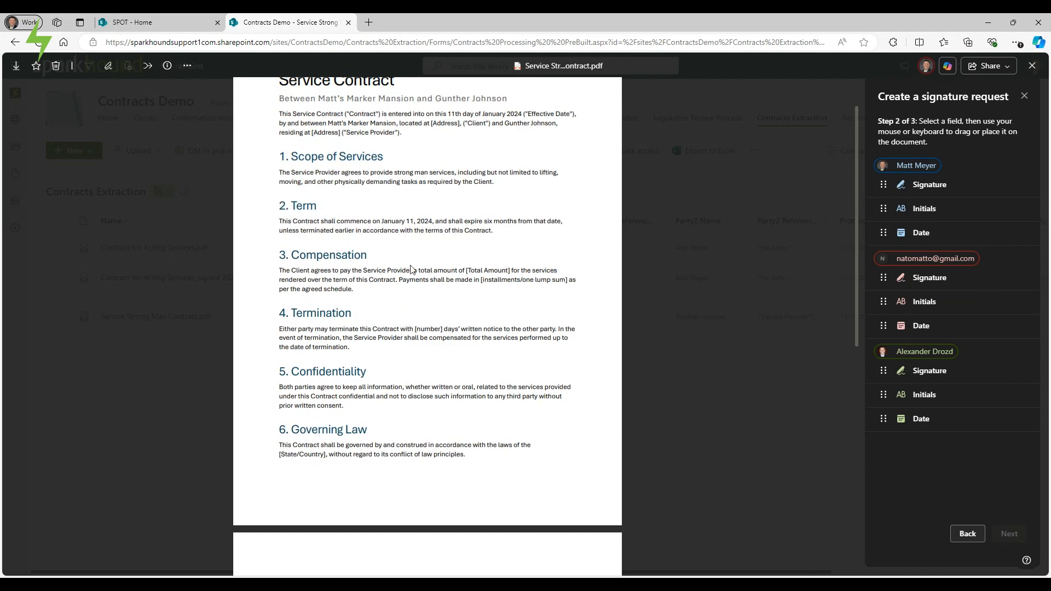
scroll(406, 272, "down", 1)
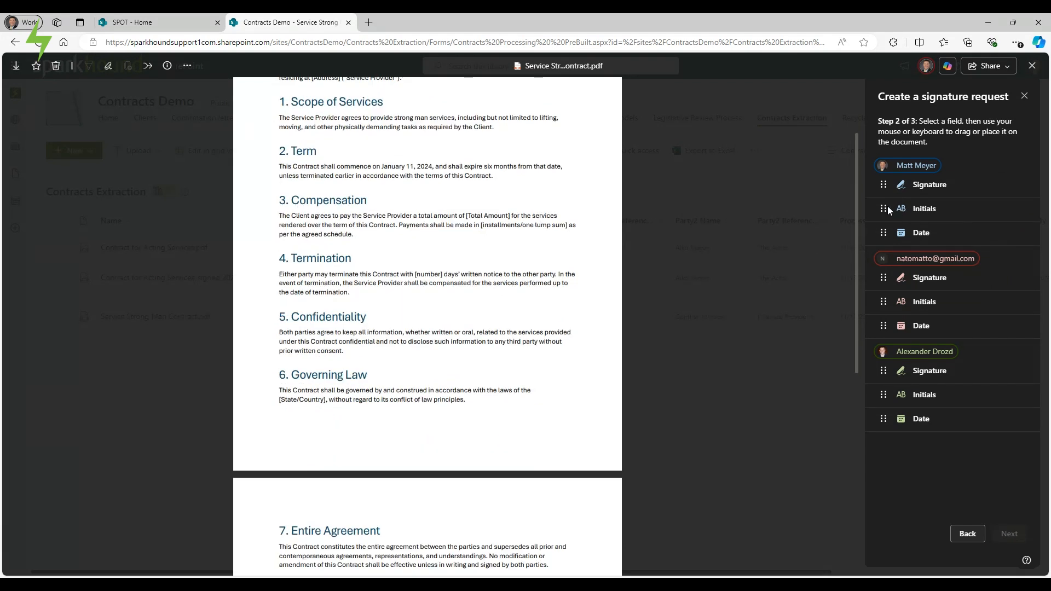
left_click_drag(886, 206, 384, 241)
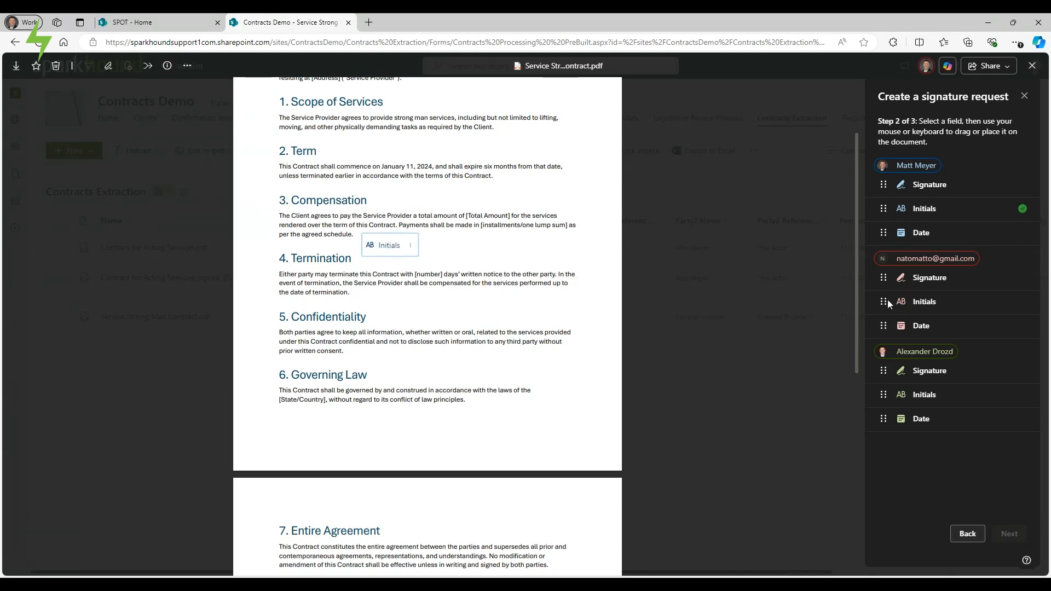
left_click_drag(888, 300, 452, 247)
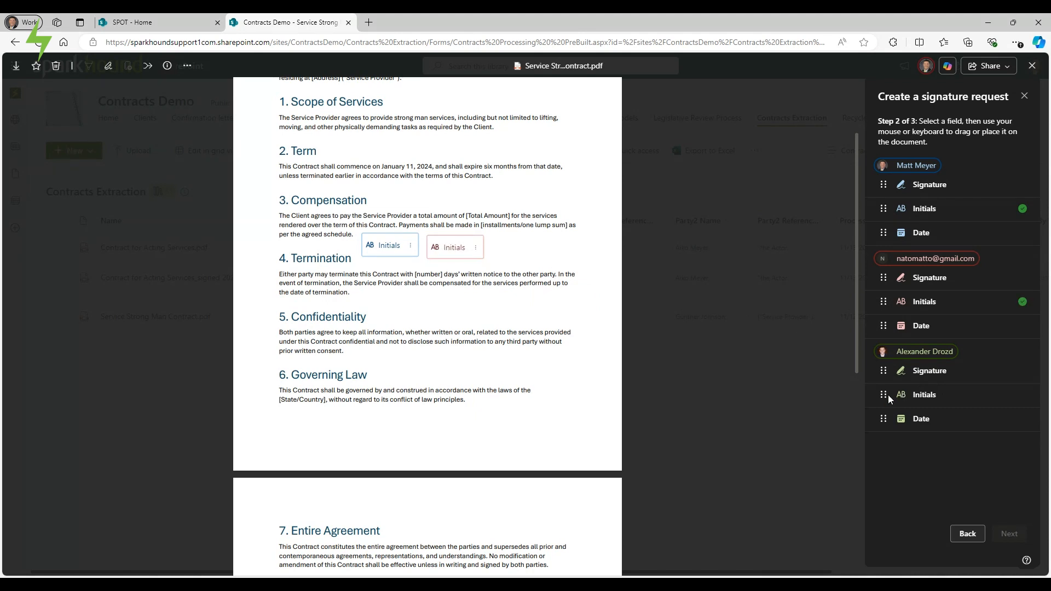
left_click_drag(888, 395, 517, 249)
Put each signer's Signature field on their By: line and Date field on the matching Date: line.
scroll(446, 286, "down", 6)
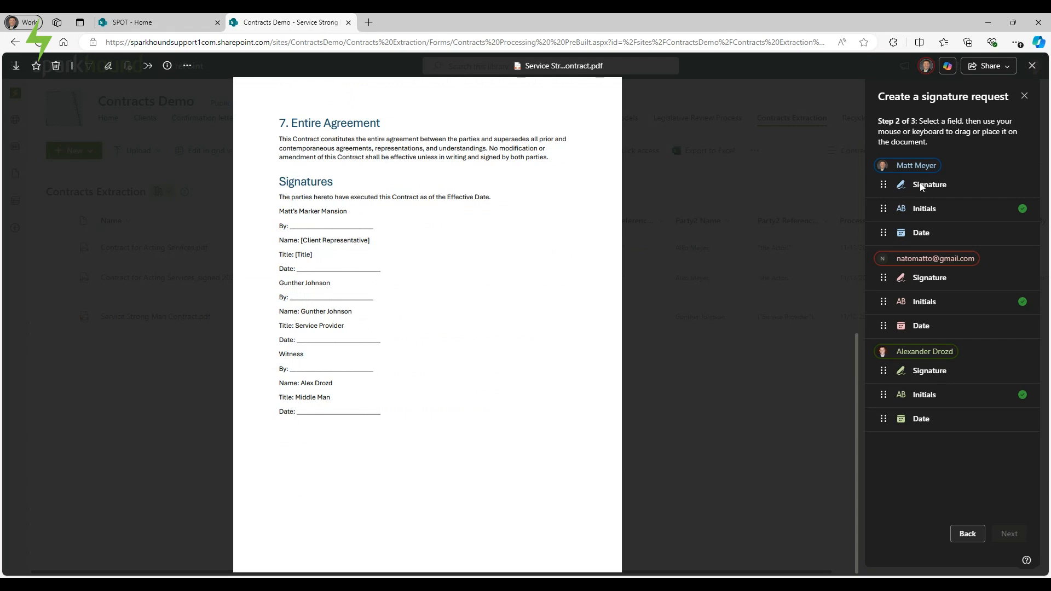
left_click_drag(921, 186, 357, 216)
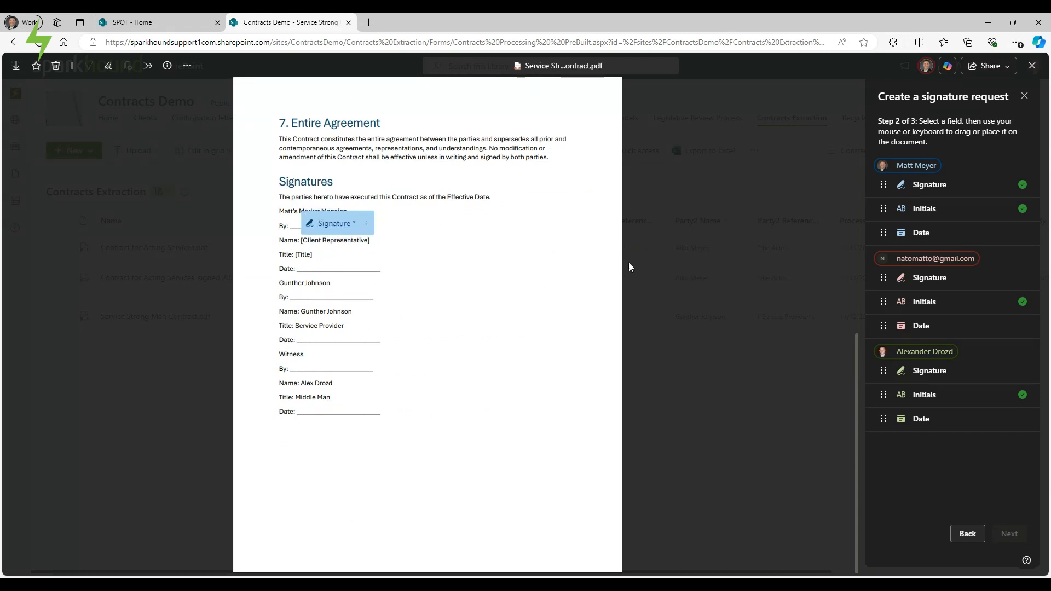
mouse_move(928, 278)
left_mouse_down()
mouse_move(430, 312)
mouse_move(355, 292)
left_mouse_up()
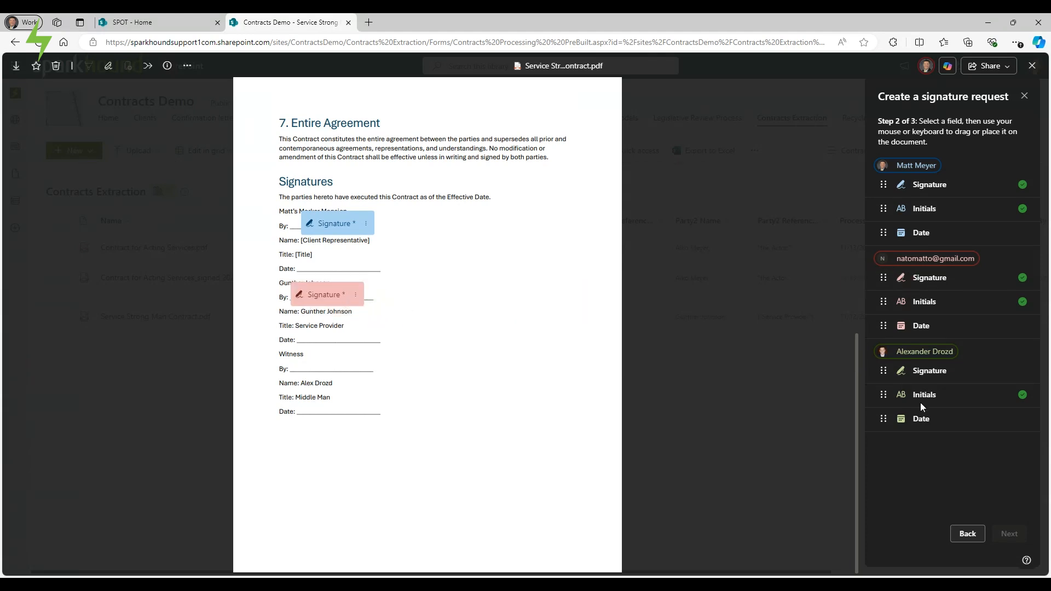
mouse_move(927, 372)
left_mouse_down()
mouse_move(345, 499)
mouse_move(391, 397)
mouse_move(356, 368)
mouse_move(365, 364)
left_mouse_up()
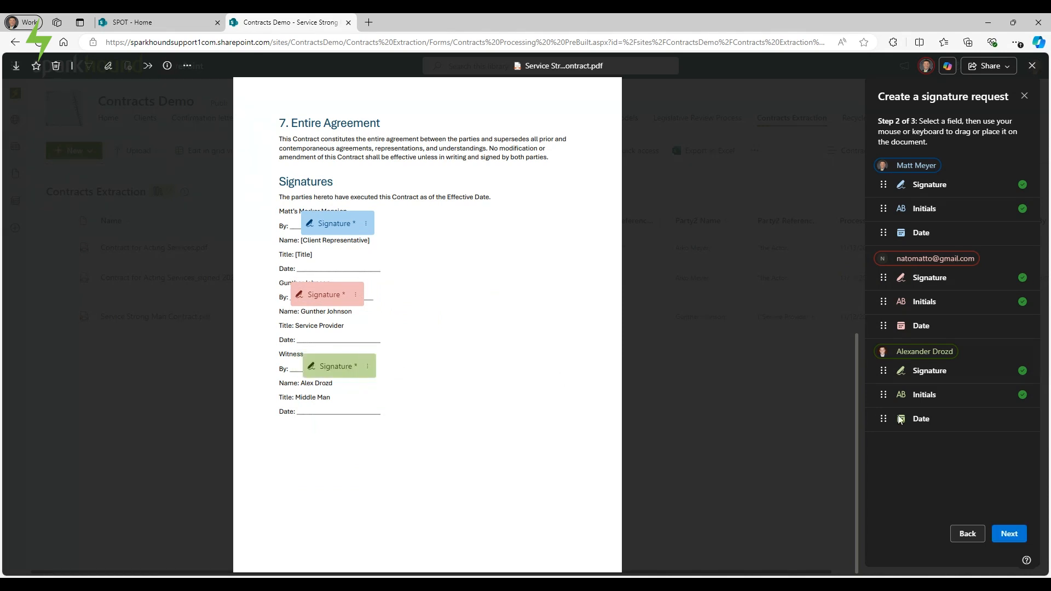
left_click_drag(912, 418, 381, 408)
left_click_drag(922, 325, 382, 335)
left_click_drag(927, 241, 366, 264)
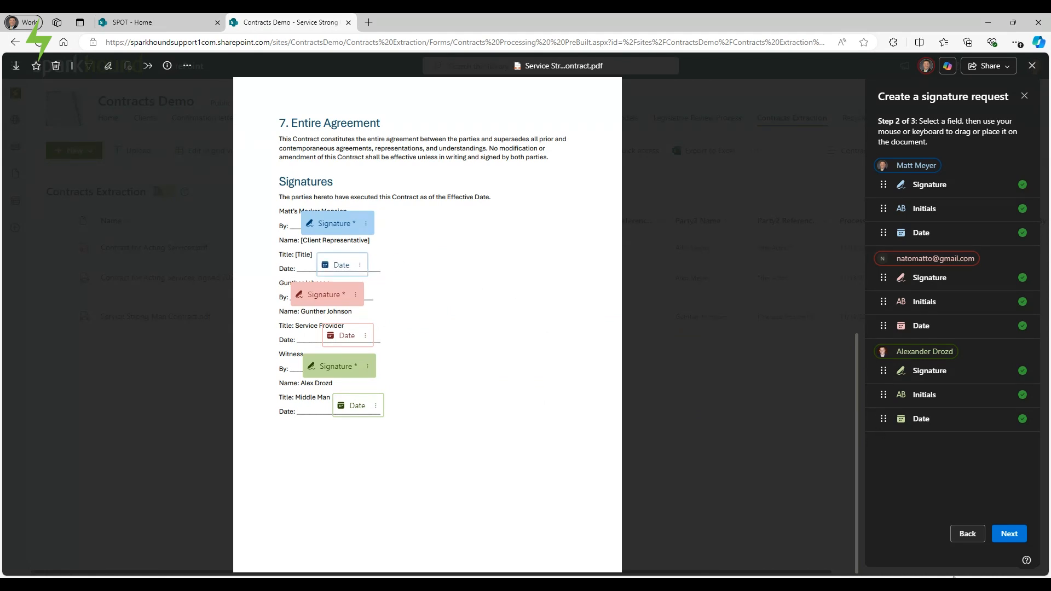
Add the message 'Please sign' and require signing in order, with the witness signing first.
left_click(1010, 535)
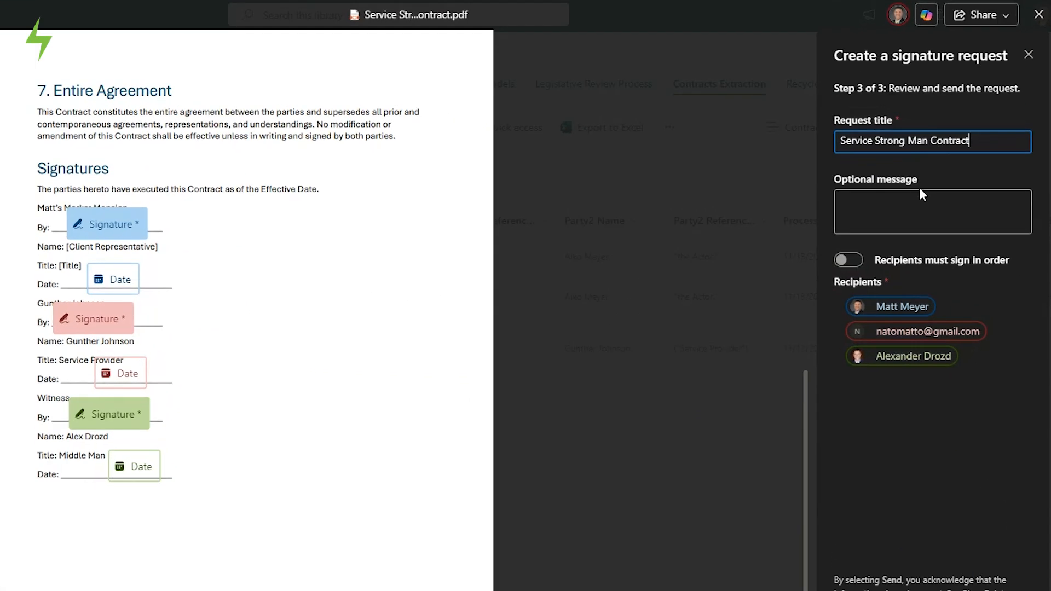
left_click(879, 206)
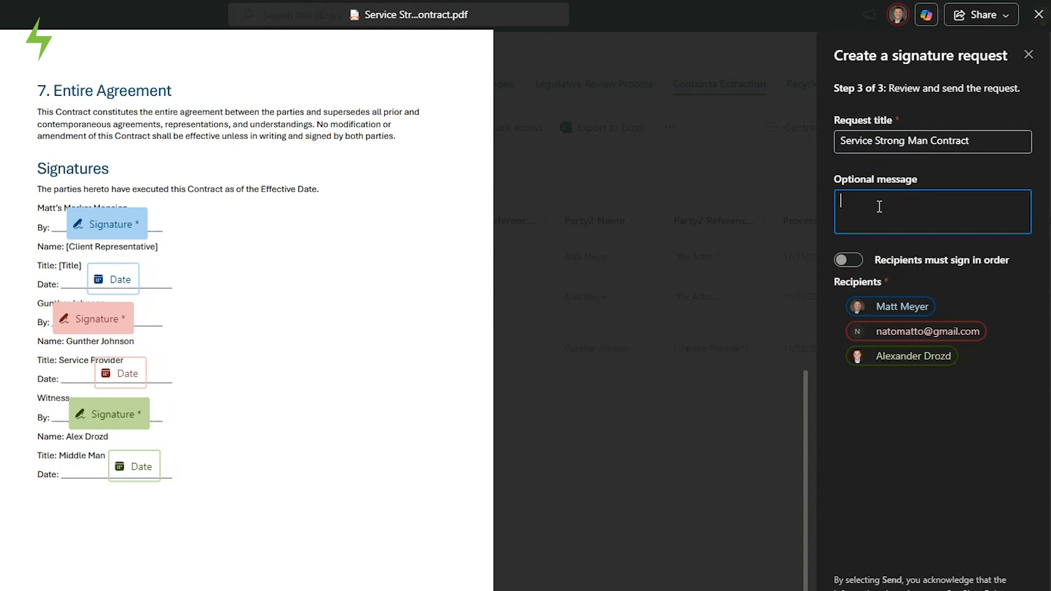
type("Pleases  sign")
left_click(849, 261)
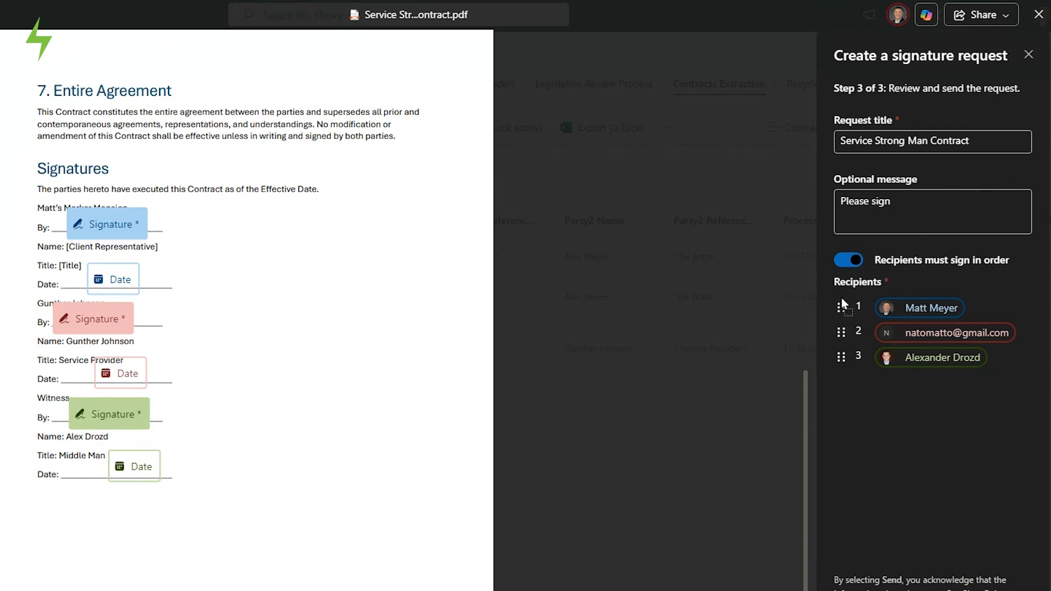
left_click_drag(842, 299, 840, 299)
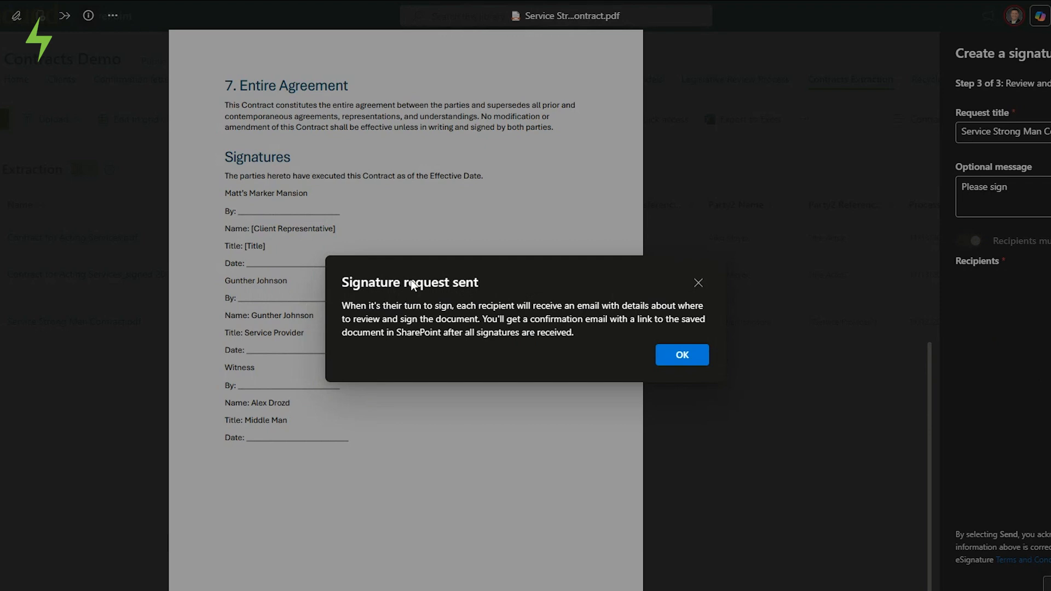
Dismiss the signature-request-sent confirmation.
left_click(700, 355)
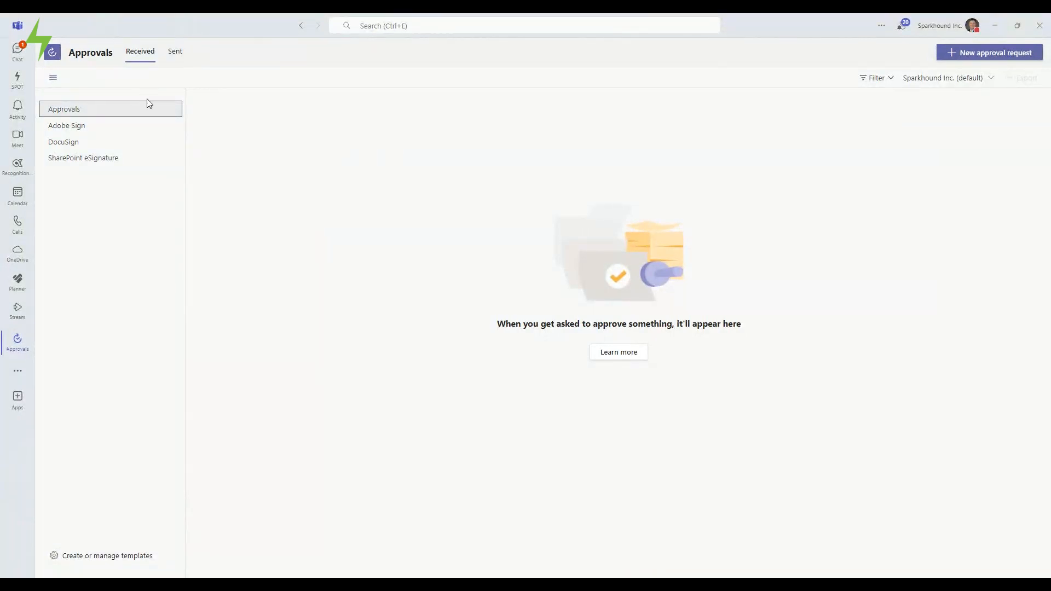
Open the Service Strong Man Contract eSignature request in Approvals and recheck its signer status.
left_click(87, 160)
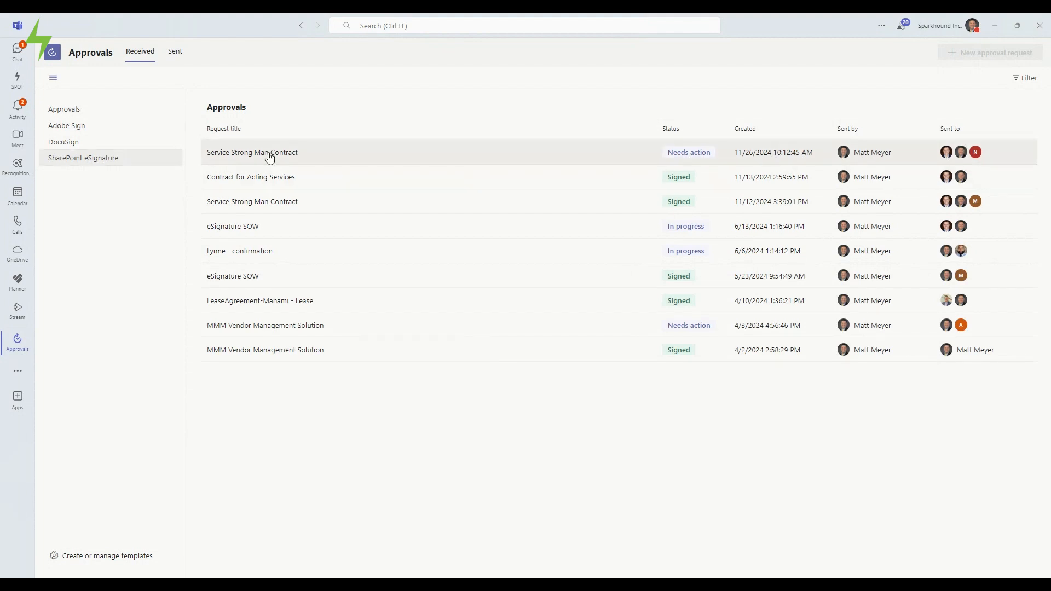
left_click(269, 155)
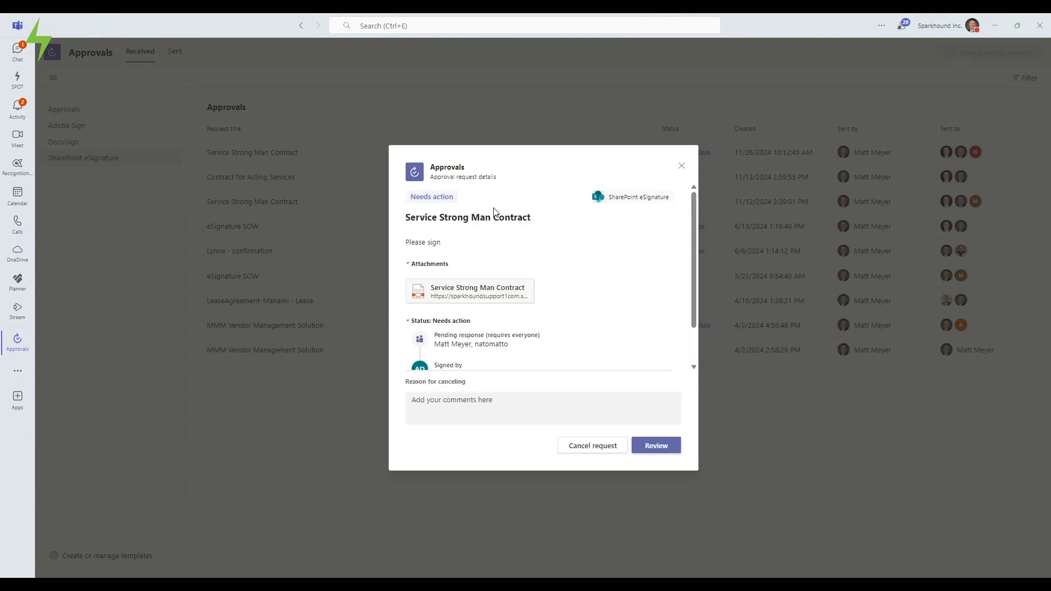
scroll(463, 274, "down", 2)
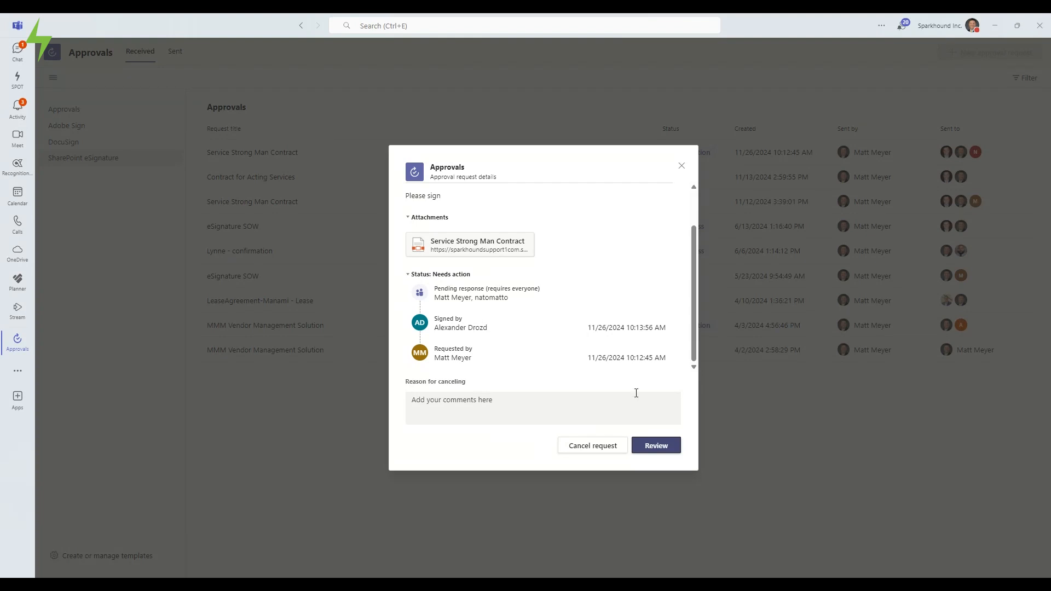
left_click(681, 165)
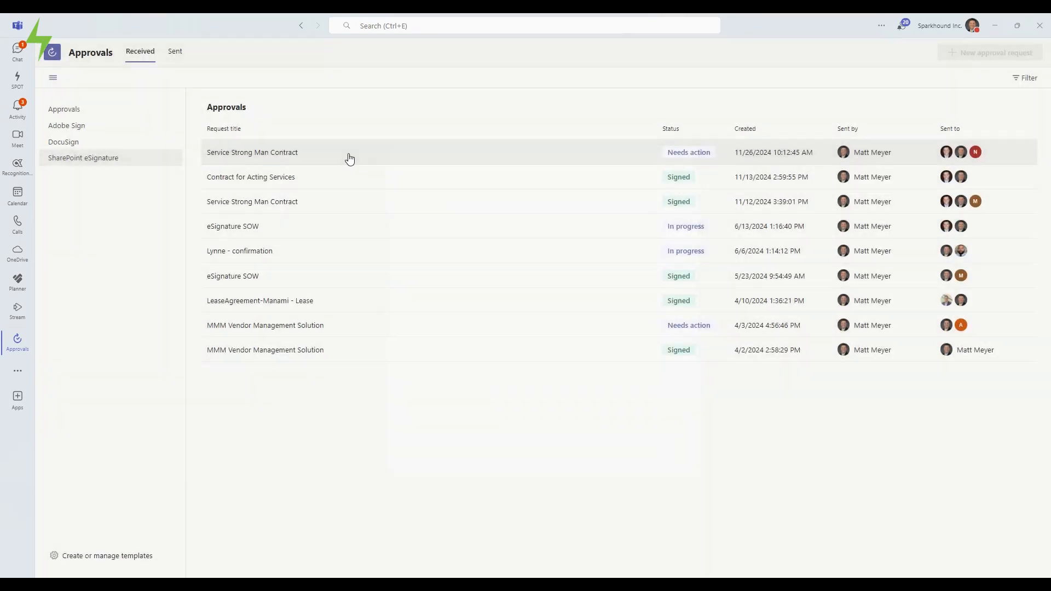
left_click(286, 154)
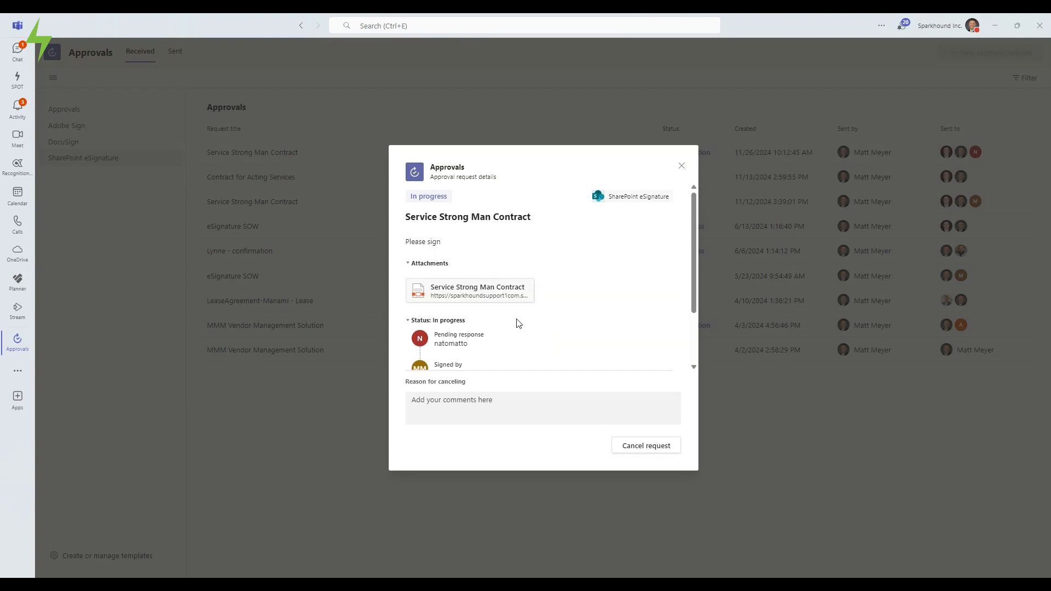
scroll(516, 322, "down", 2)
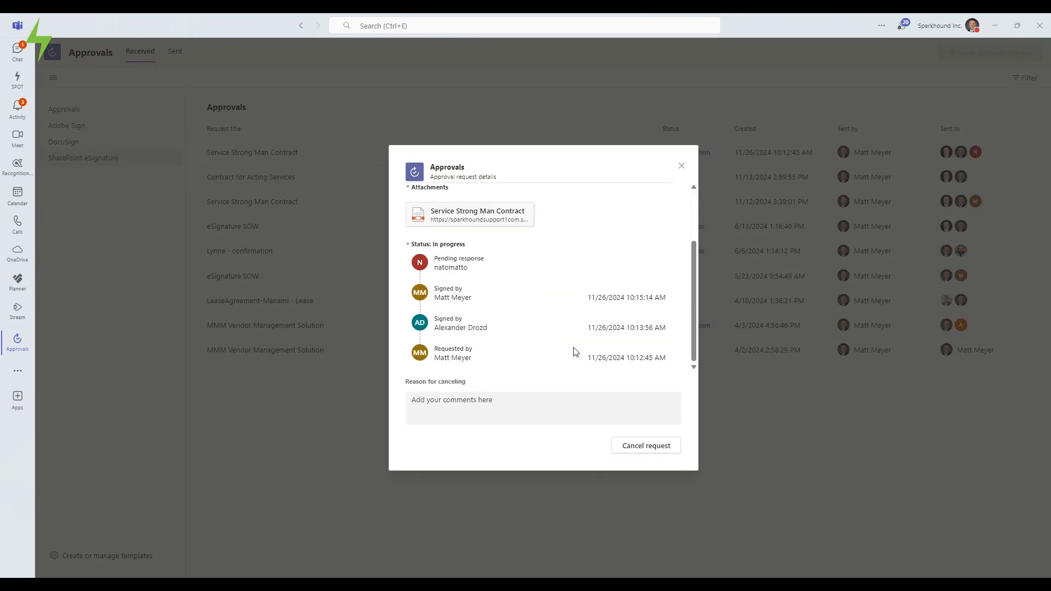
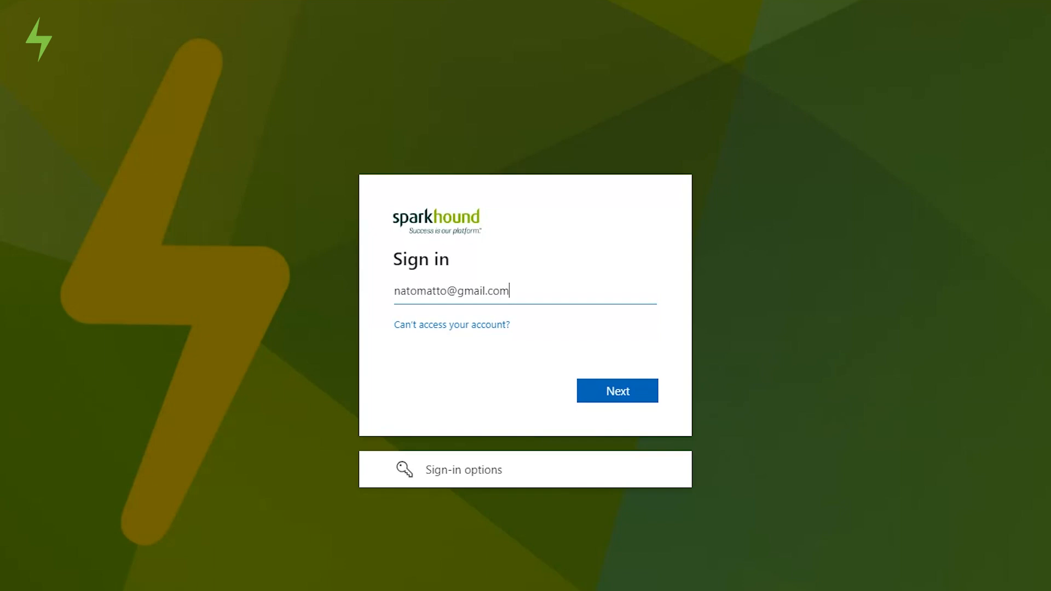
Sign in with the signer's e-mail address and accept Sparkhound's permission request.
left_click(612, 389)
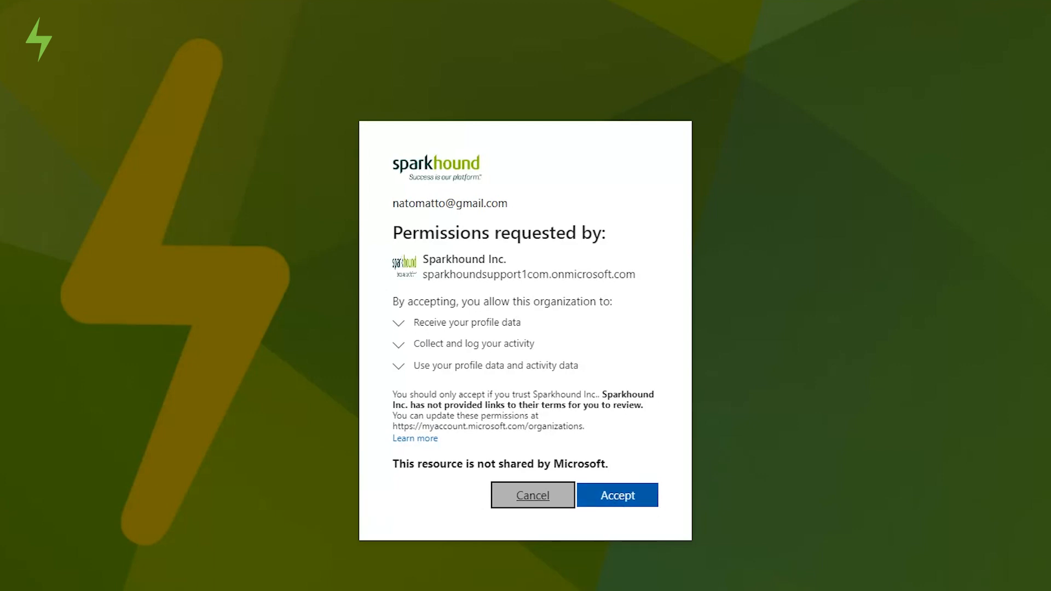
left_click(617, 499)
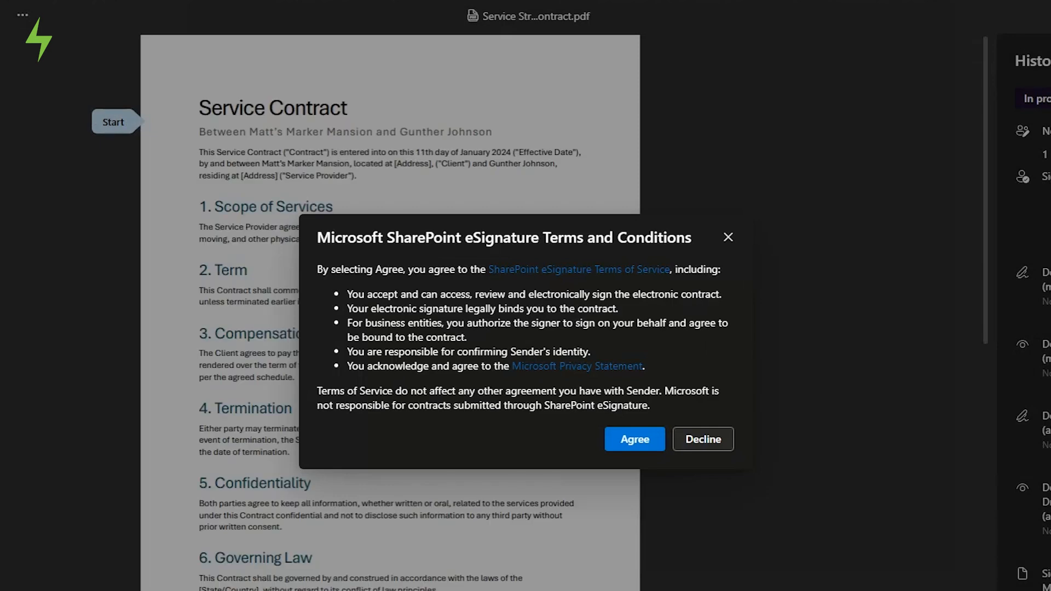
Agree to the eSignature terms and add the signer's initials in the Compensation section.
left_click(643, 443)
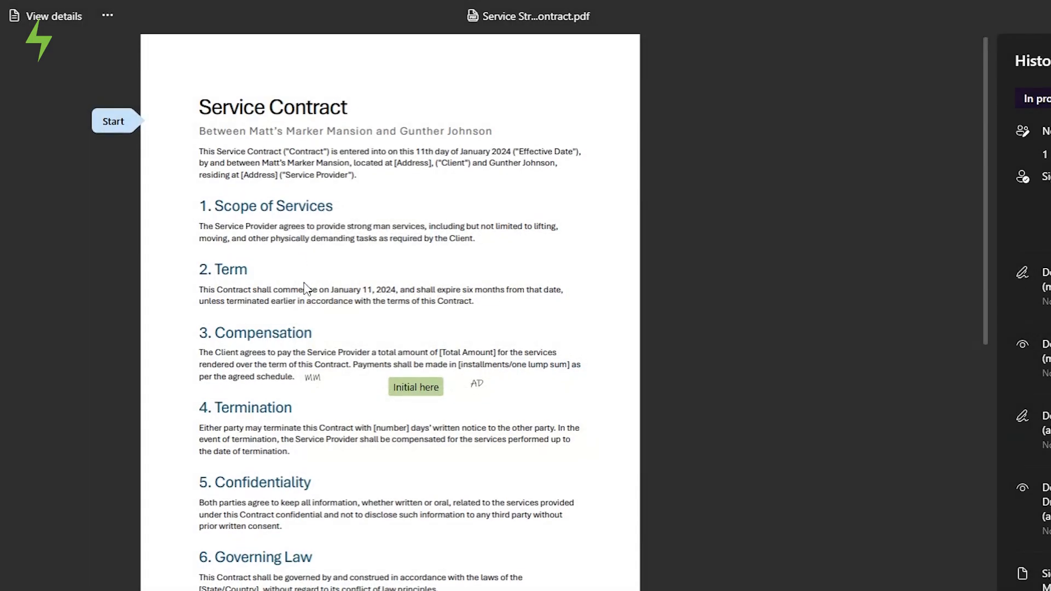
scroll(400, 327, "down", 2)
left_click(411, 315)
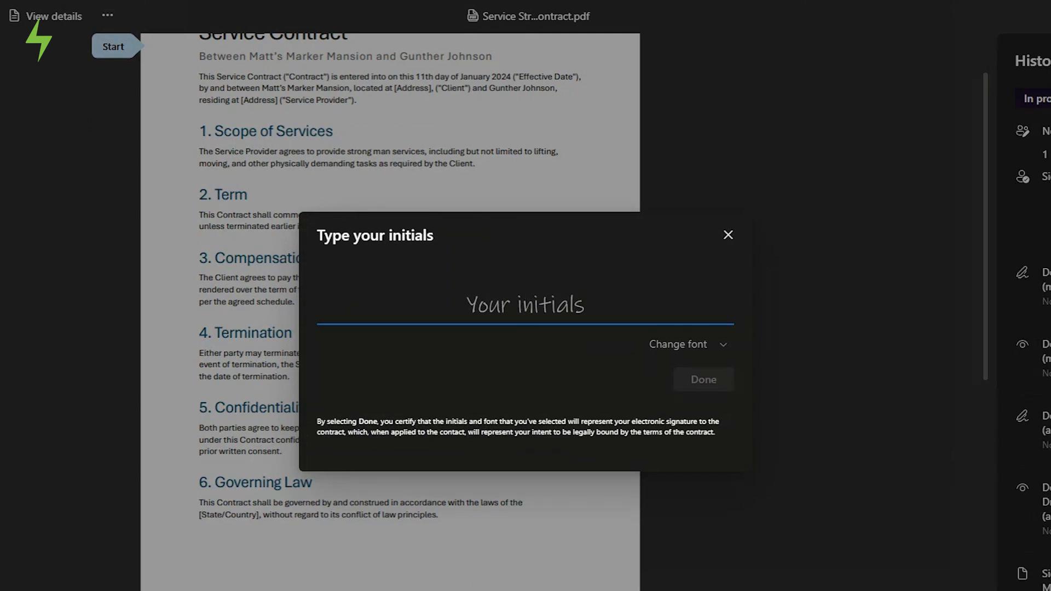
type("GJ")
left_click(693, 383)
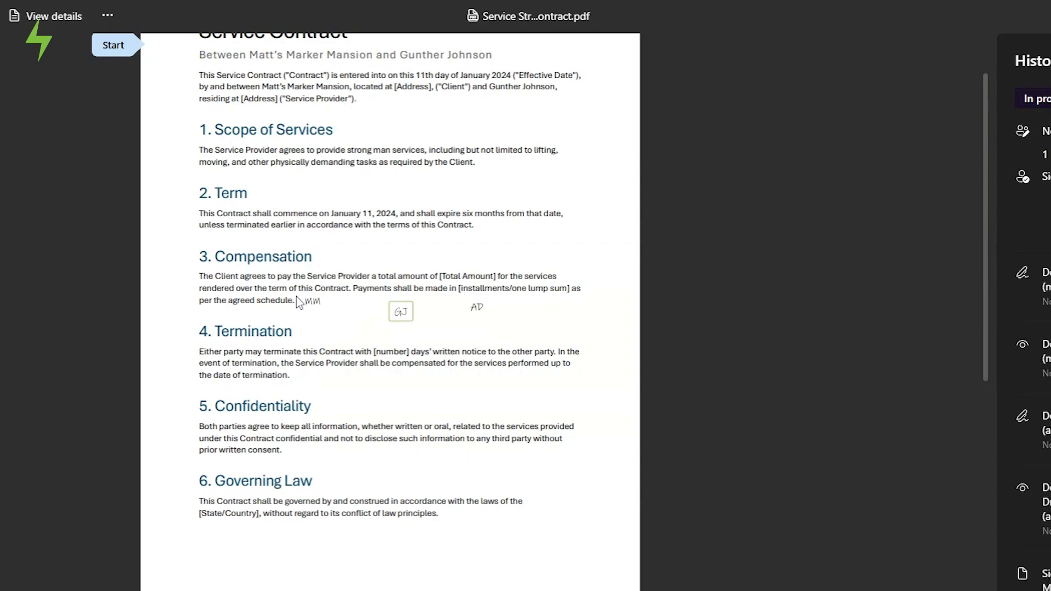
Place the service provider's typed signature, add the signing date, and submit the contract.
left_click(238, 370)
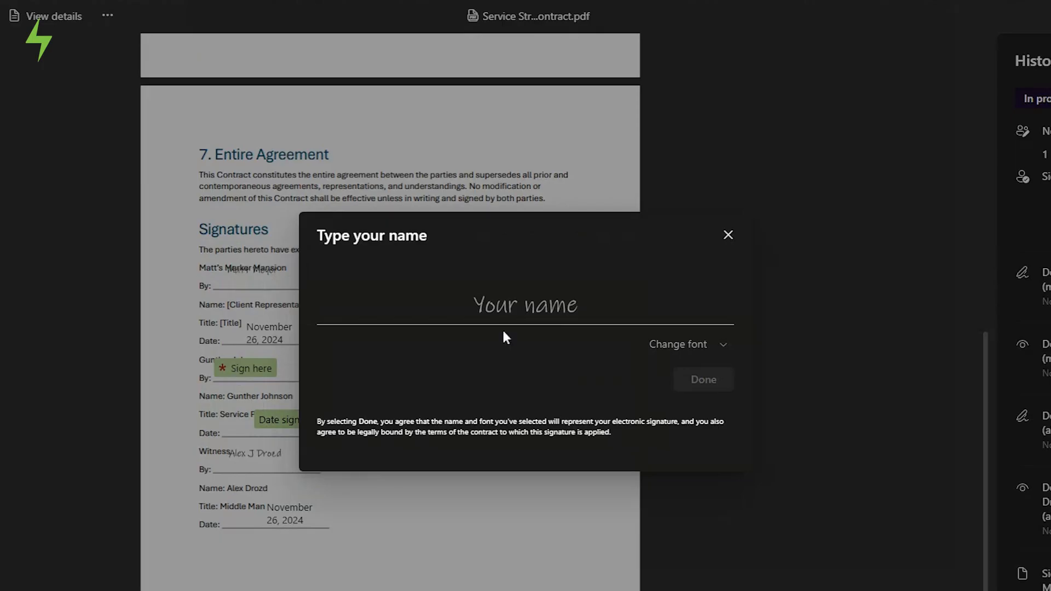
left_click(501, 304)
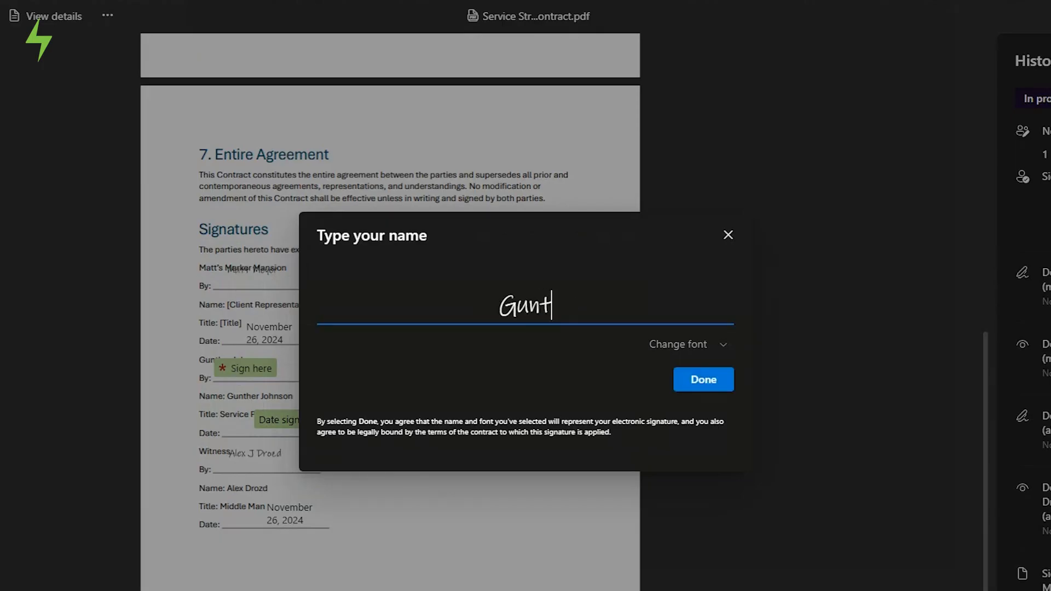
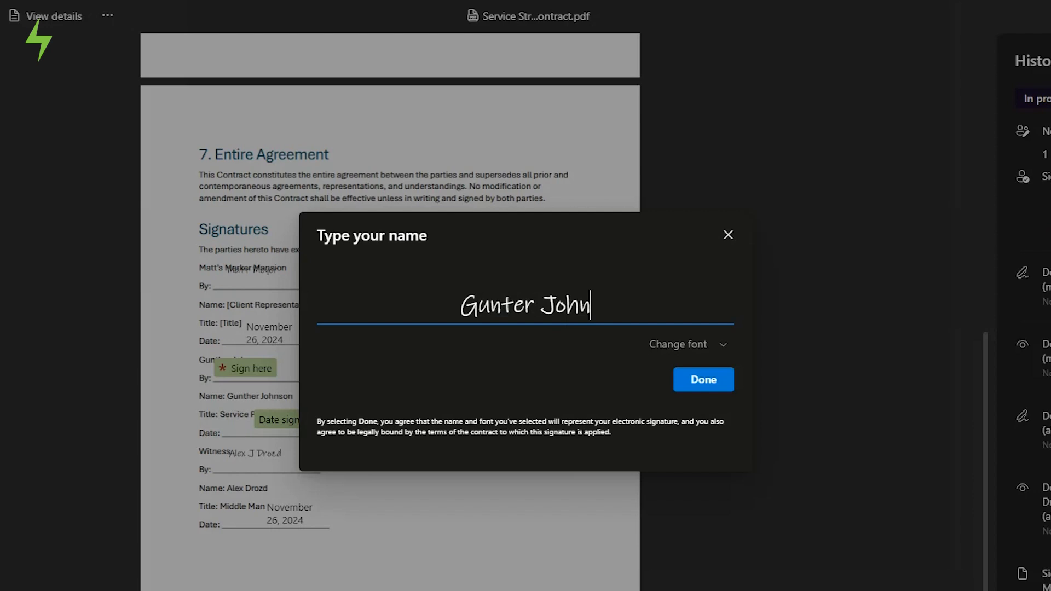
left_click(700, 386)
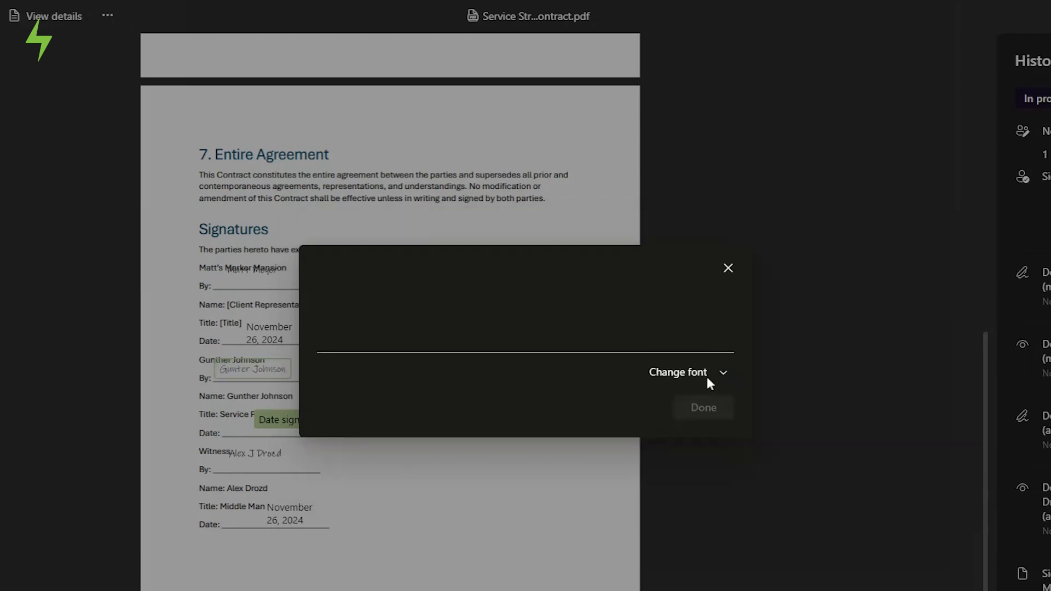
left_click(301, 426)
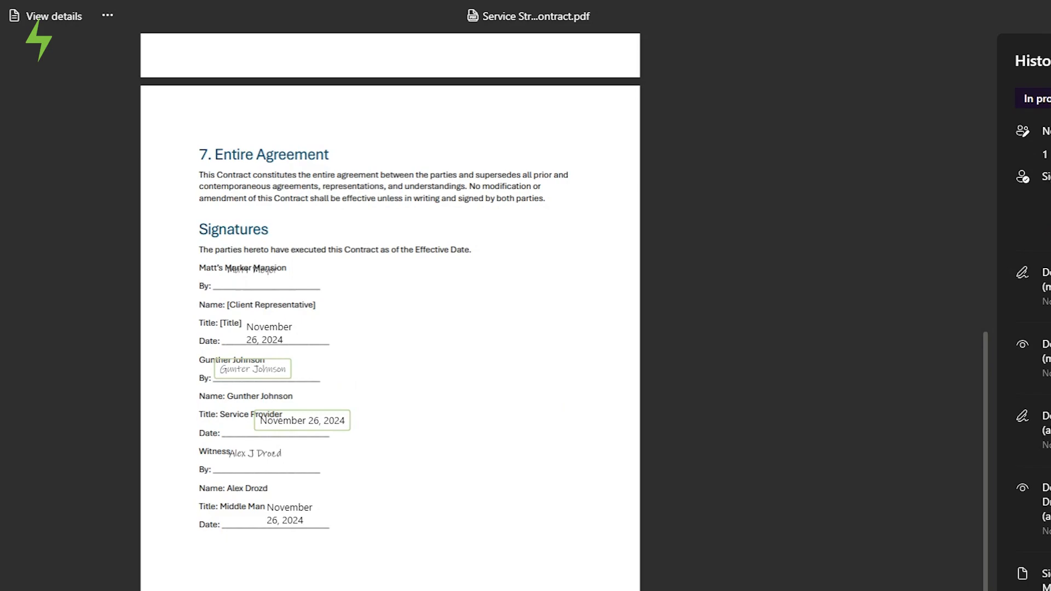
left_click(2, 165)
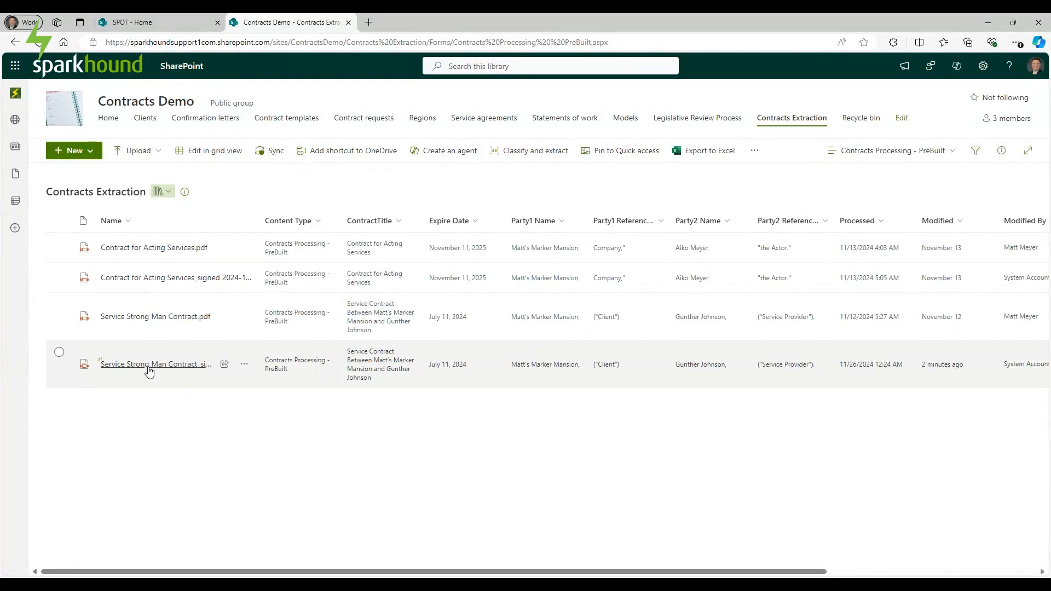
Open the signed Service Strong Man Contract PDF and review all four pages, including the signature summary.
left_click(149, 368)
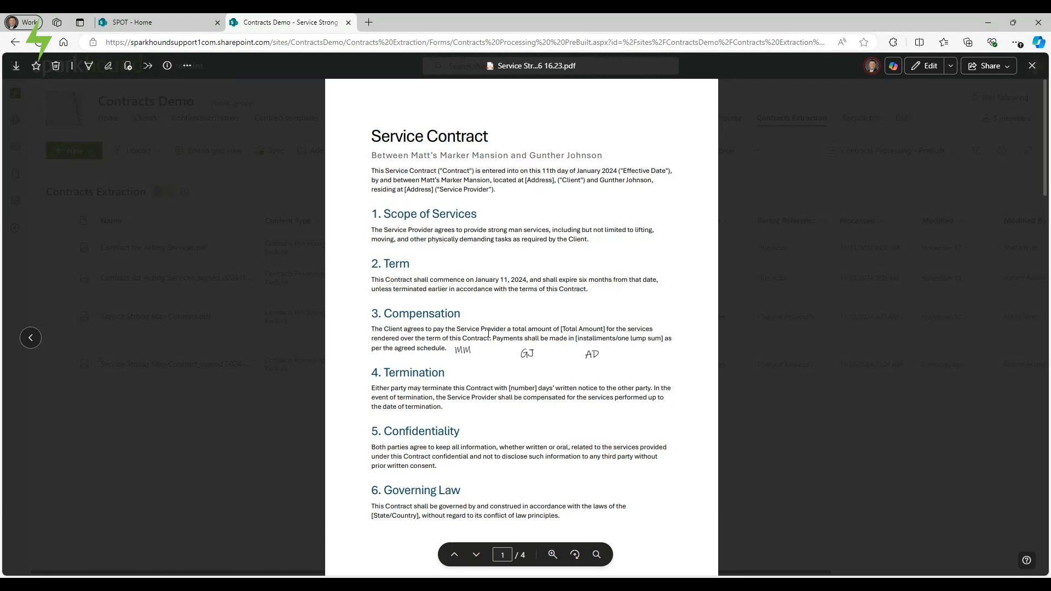
scroll(490, 336, "down", 20)
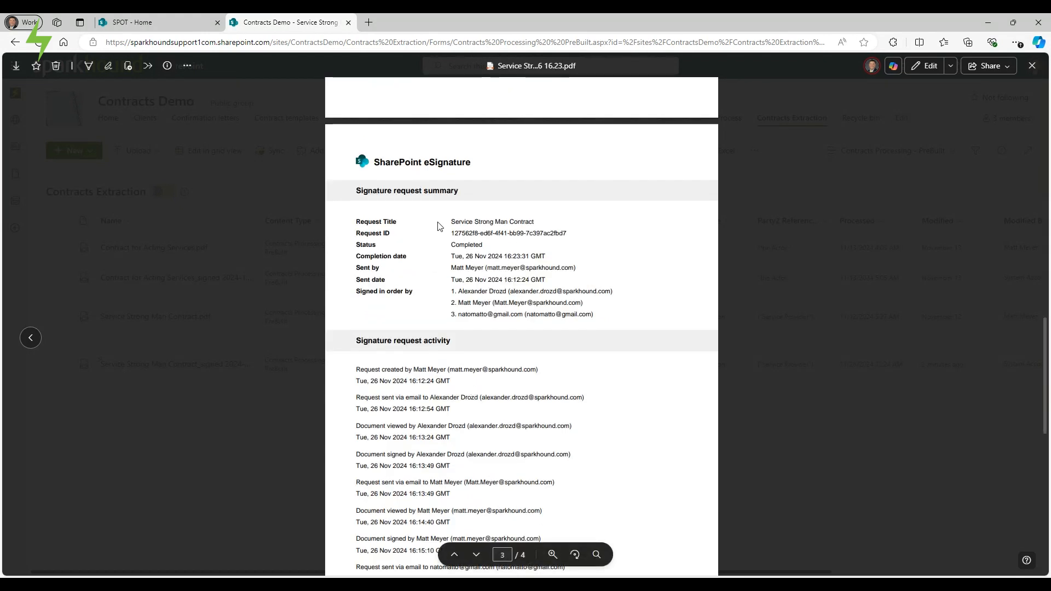
scroll(436, 258, "down", 8)
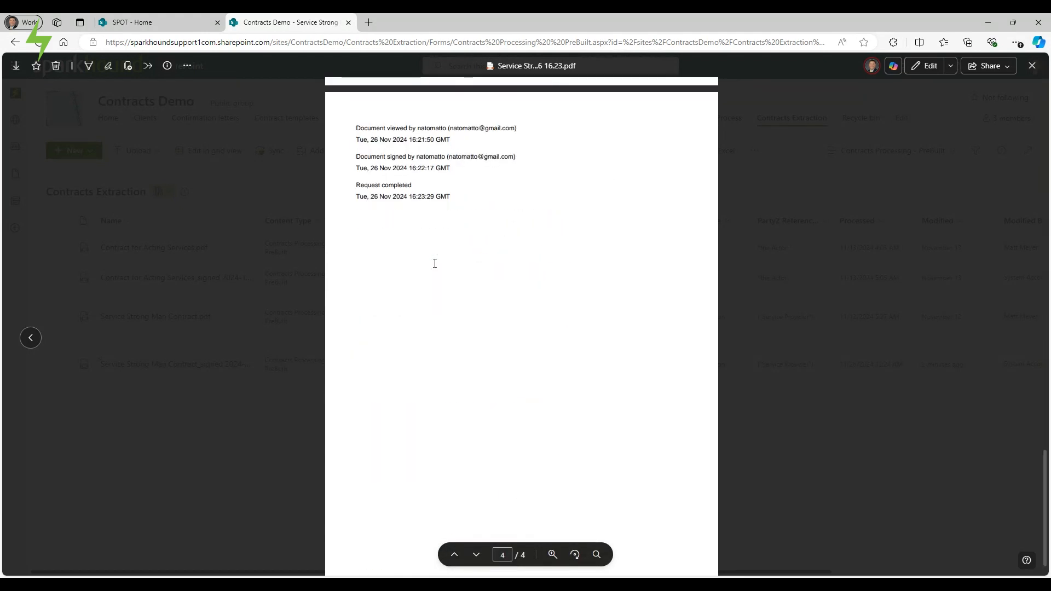
scroll(435, 263, "up", 20)
scroll(435, 263, "up", 3)
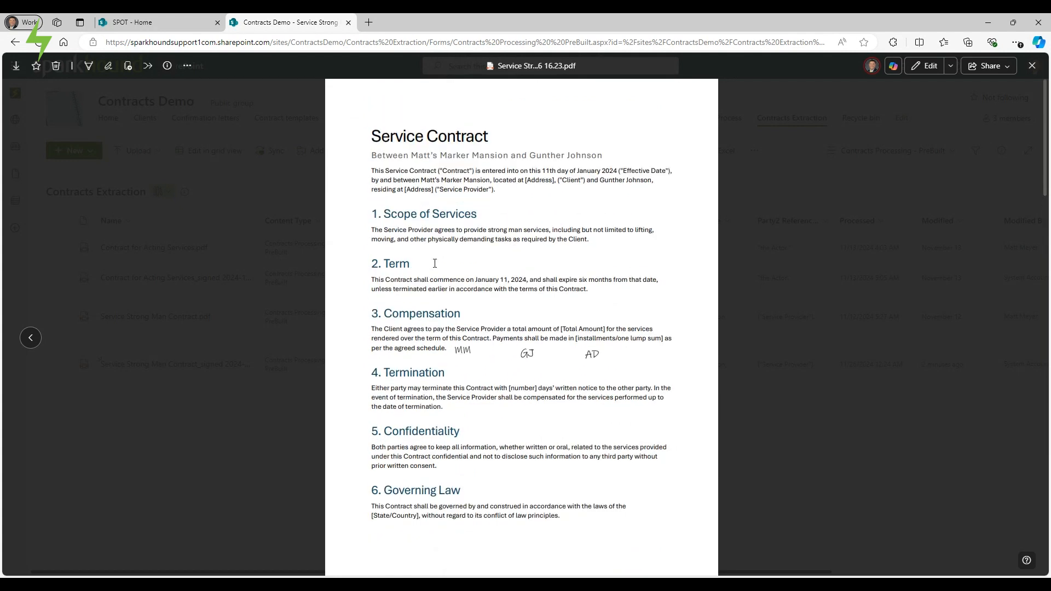